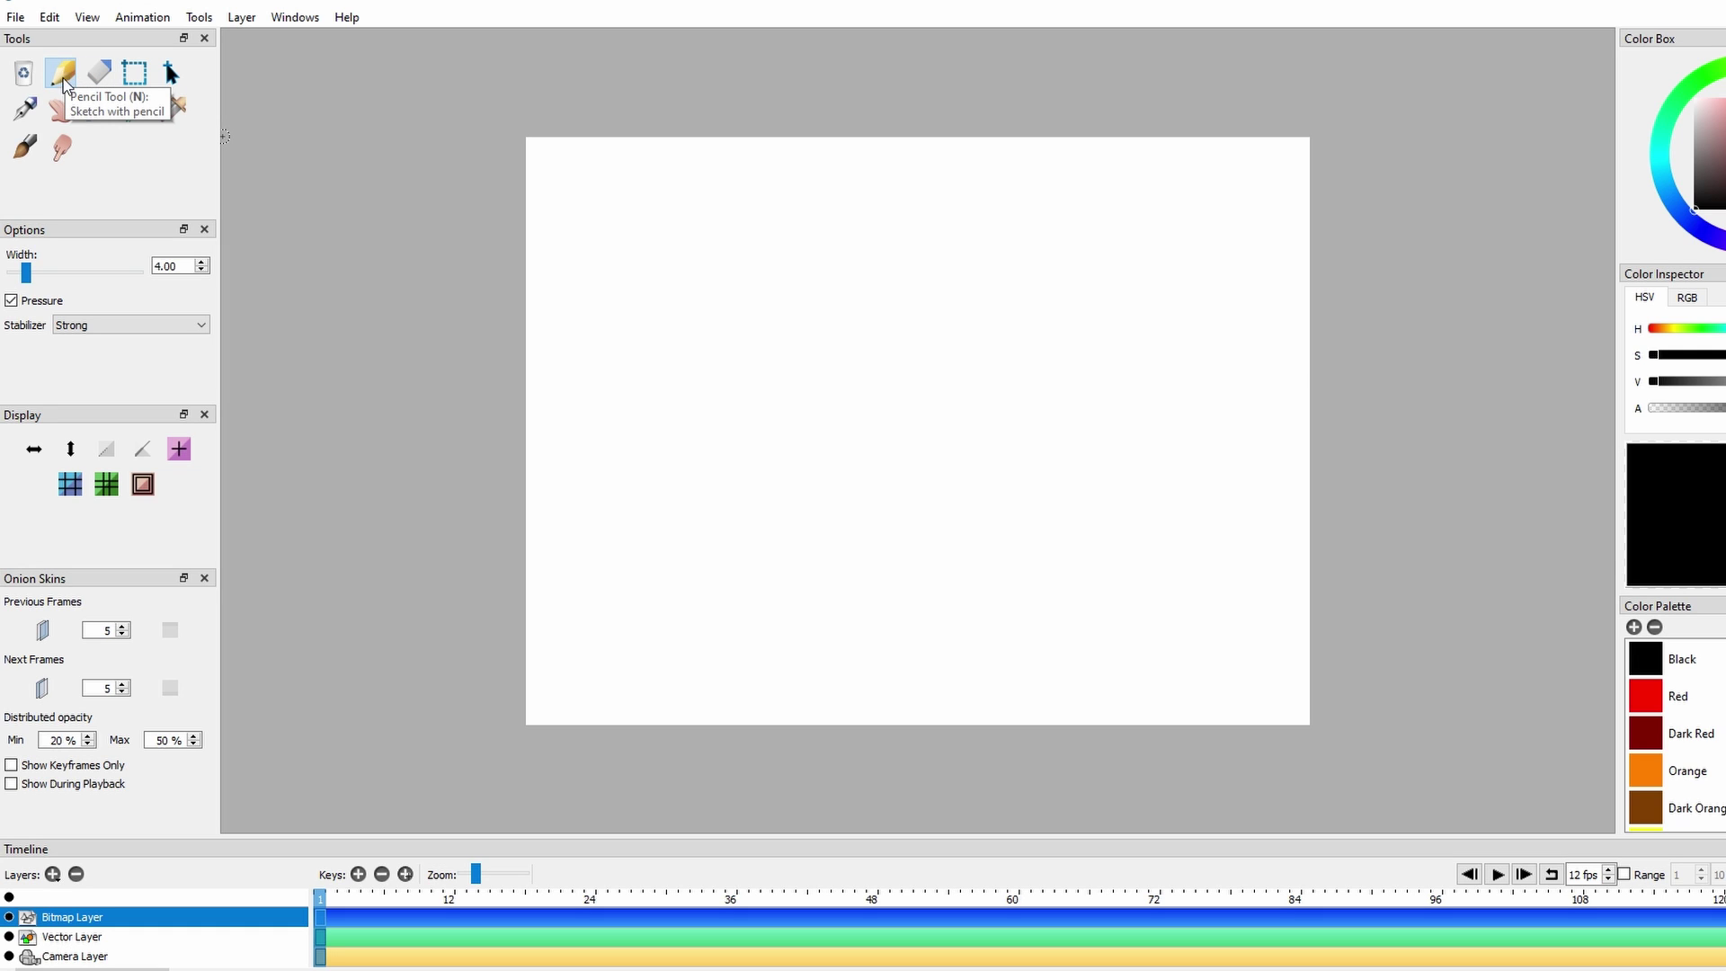
- Draw a freehand circle with the Pencil on the bitmap layer's first frame
drag(798, 475, 789, 464)
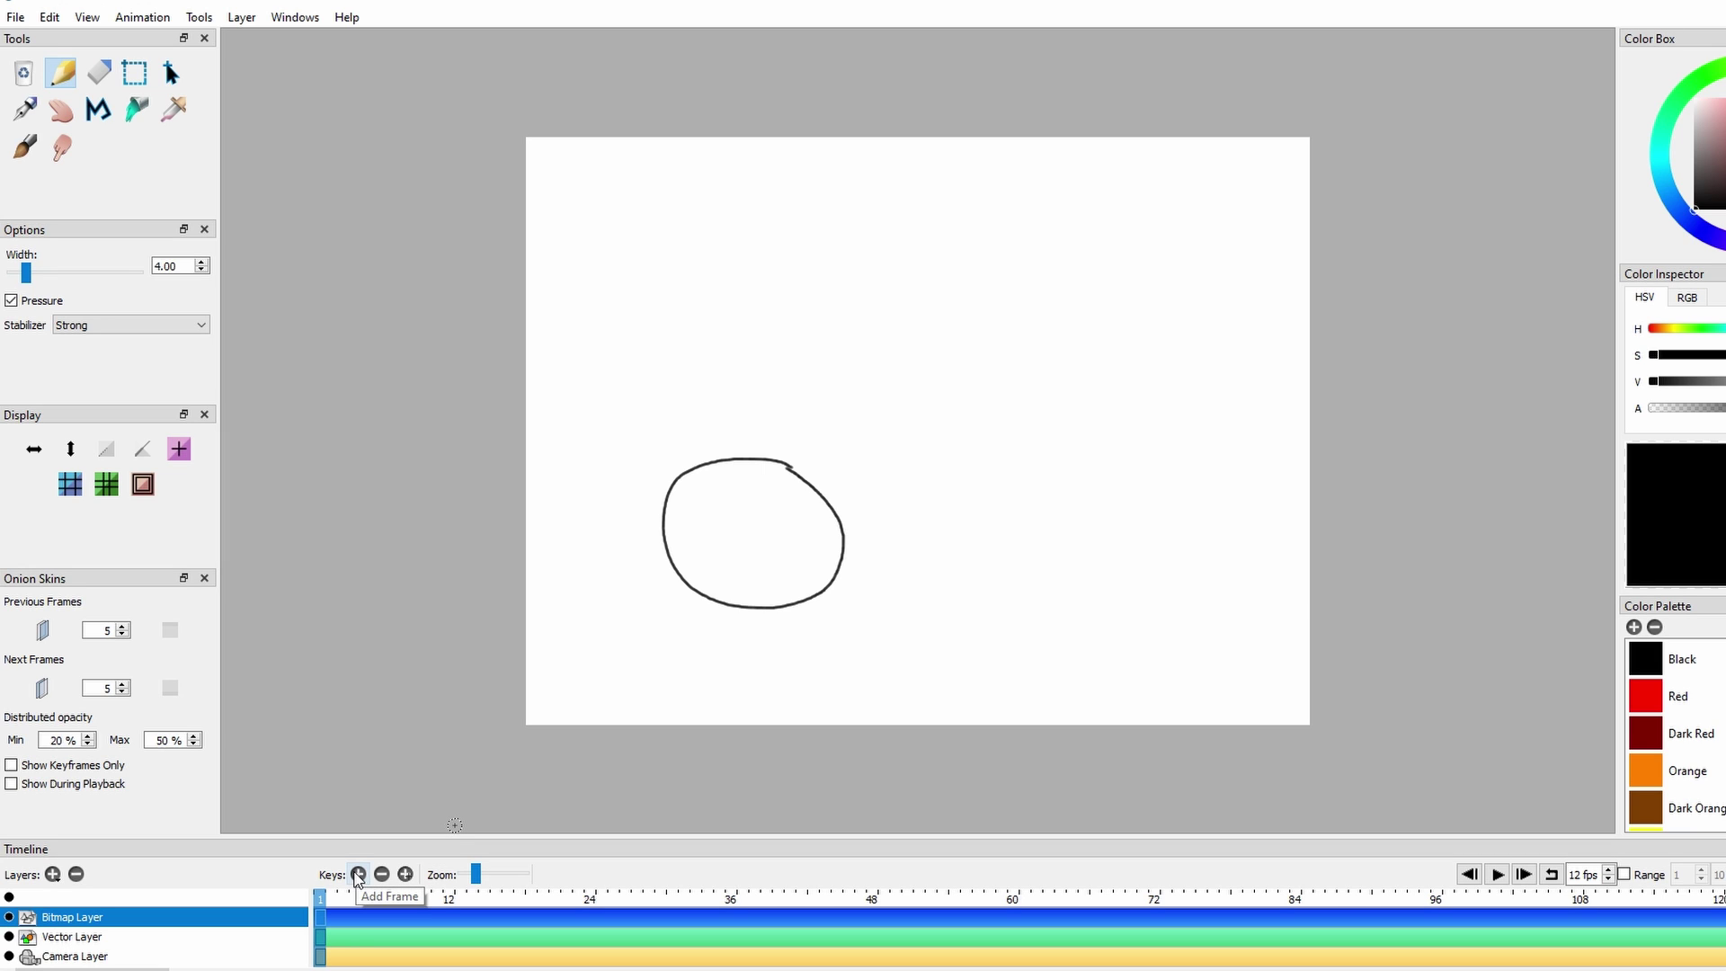
- Add a blank frame, show onion skins for keyframes only and during playback, then draw a lower circle
click(359, 874)
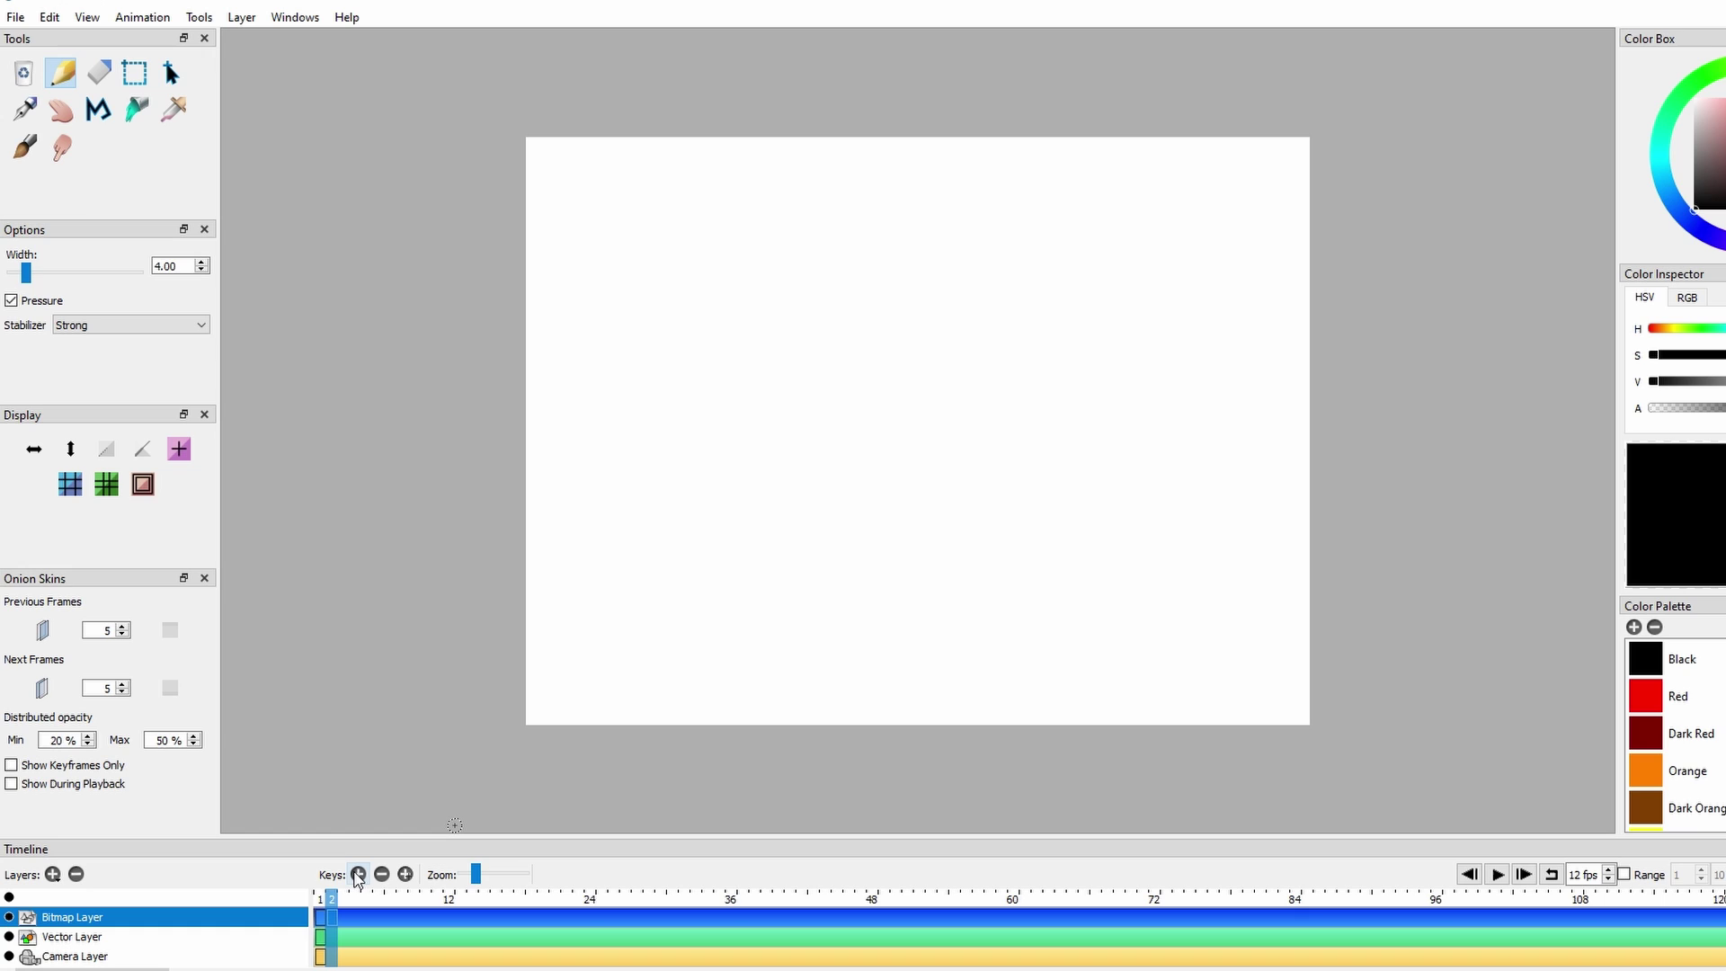
click(12, 765)
click(11, 783)
mouse_move(774, 564)
mouse_down()
mouse_move(691, 588)
mouse_move(777, 559)
mouse_up()
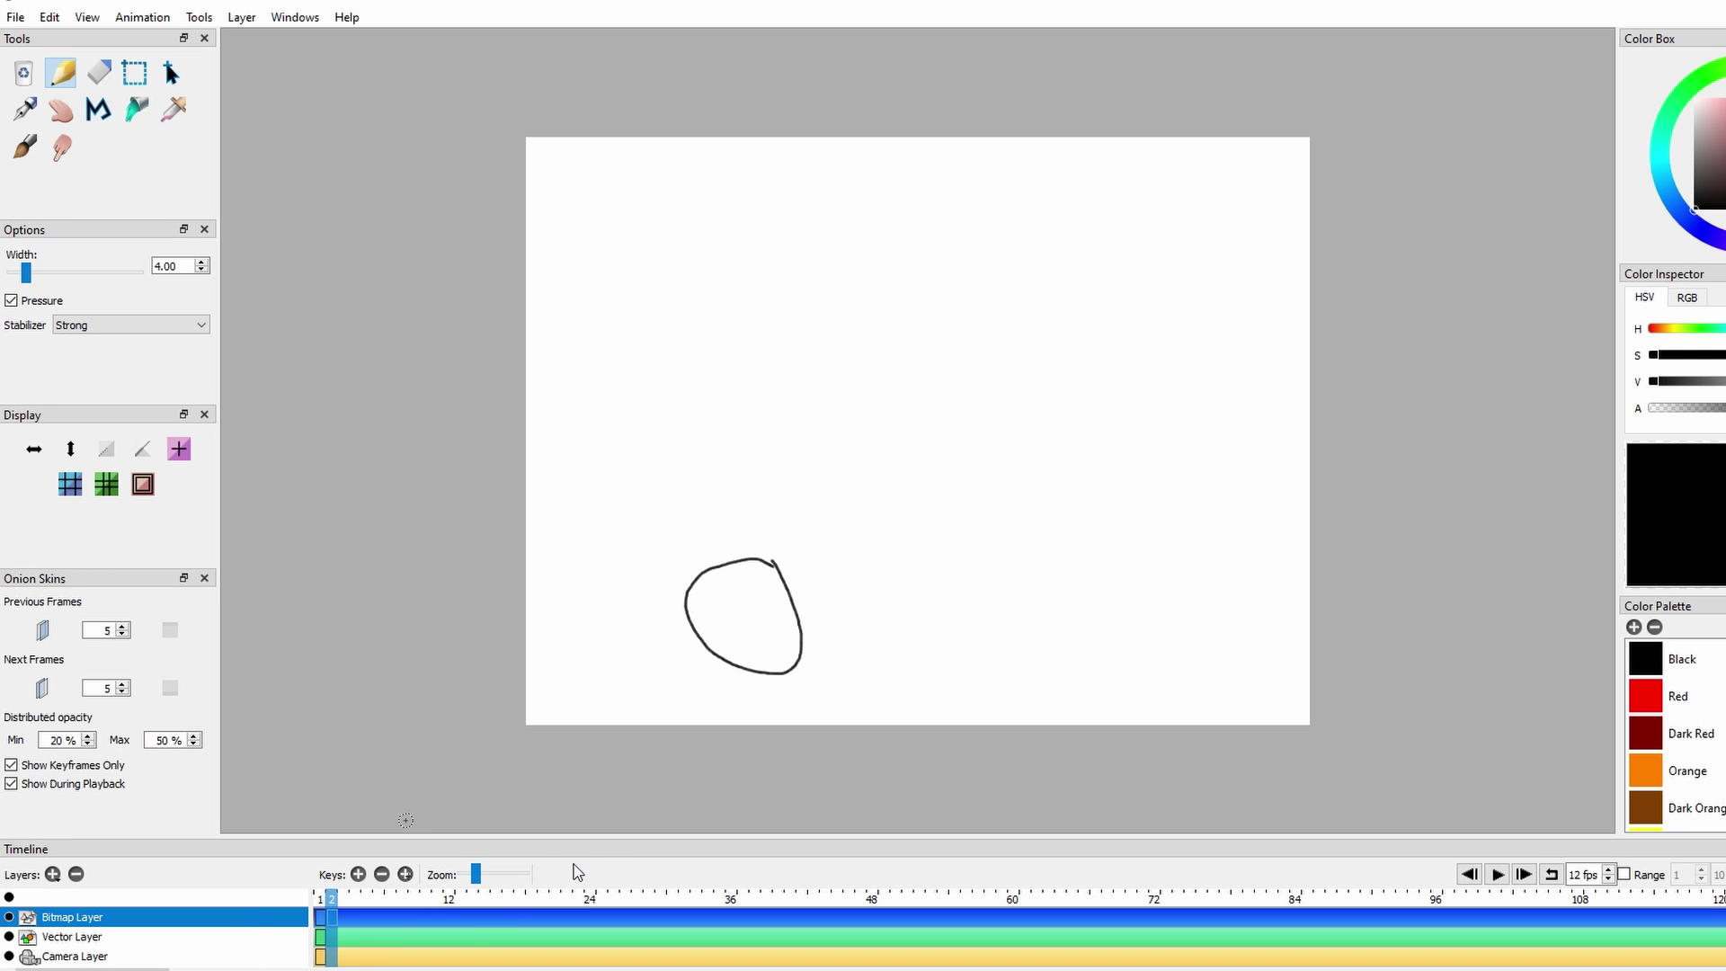
- Add another frame, play and stop the preview, and limit playback to frames 1–10
click(358, 874)
click(359, 875)
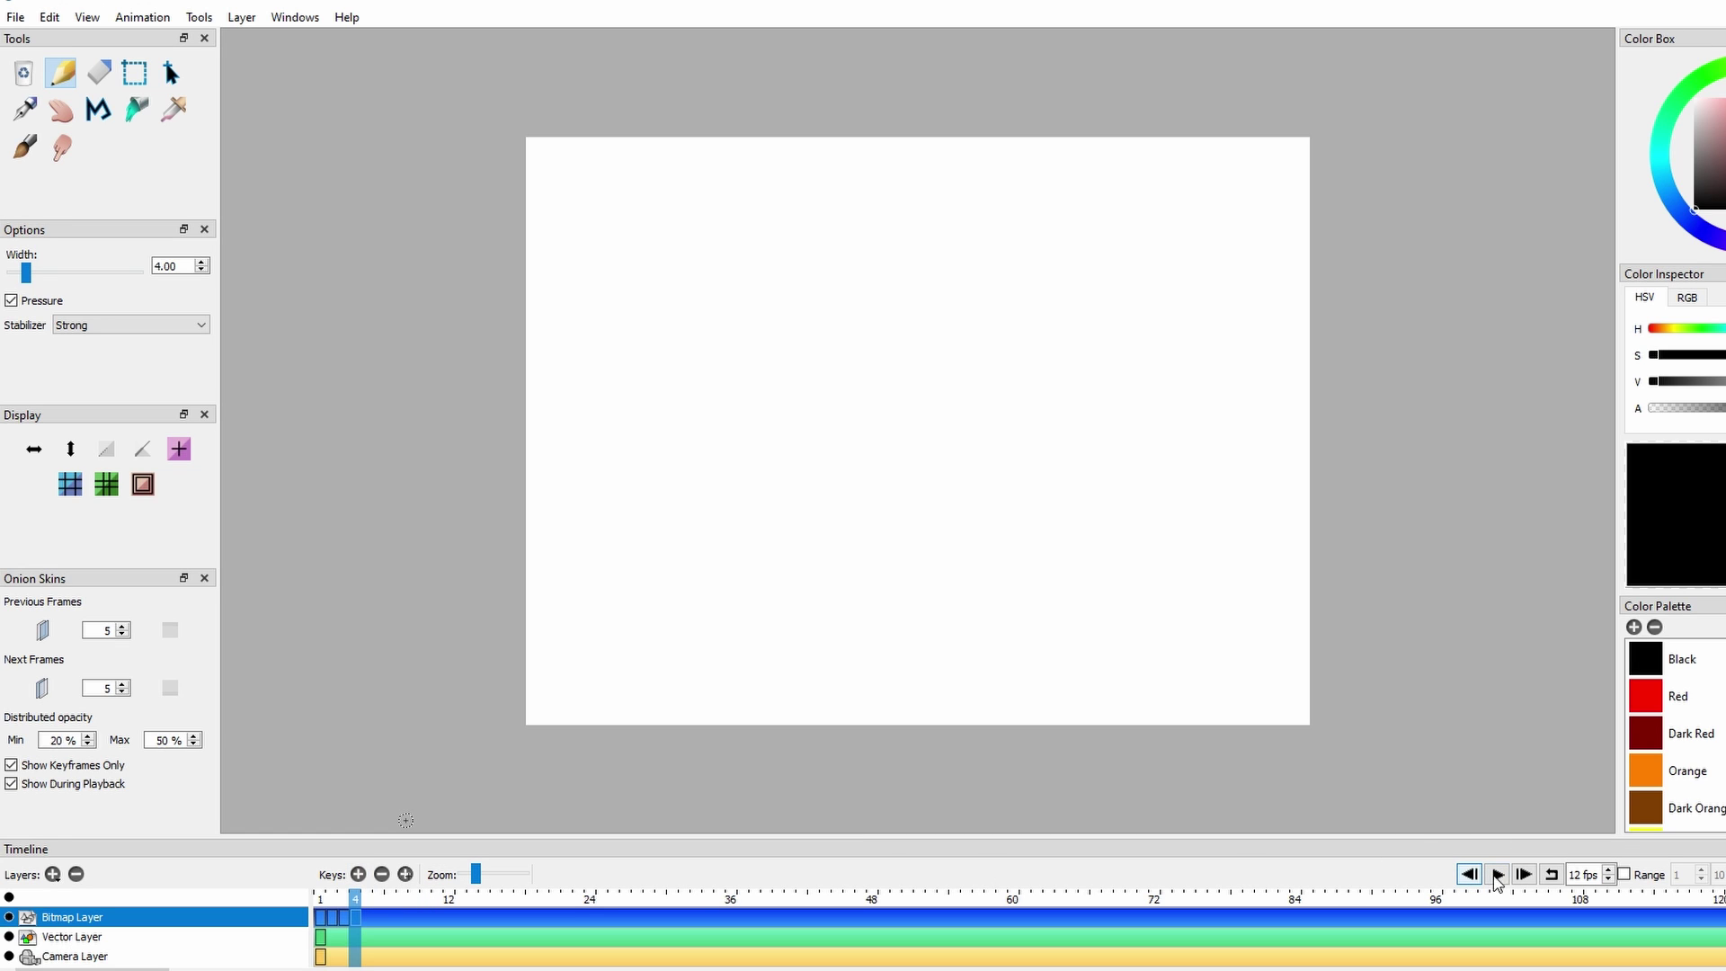
click(1581, 876)
click(1496, 875)
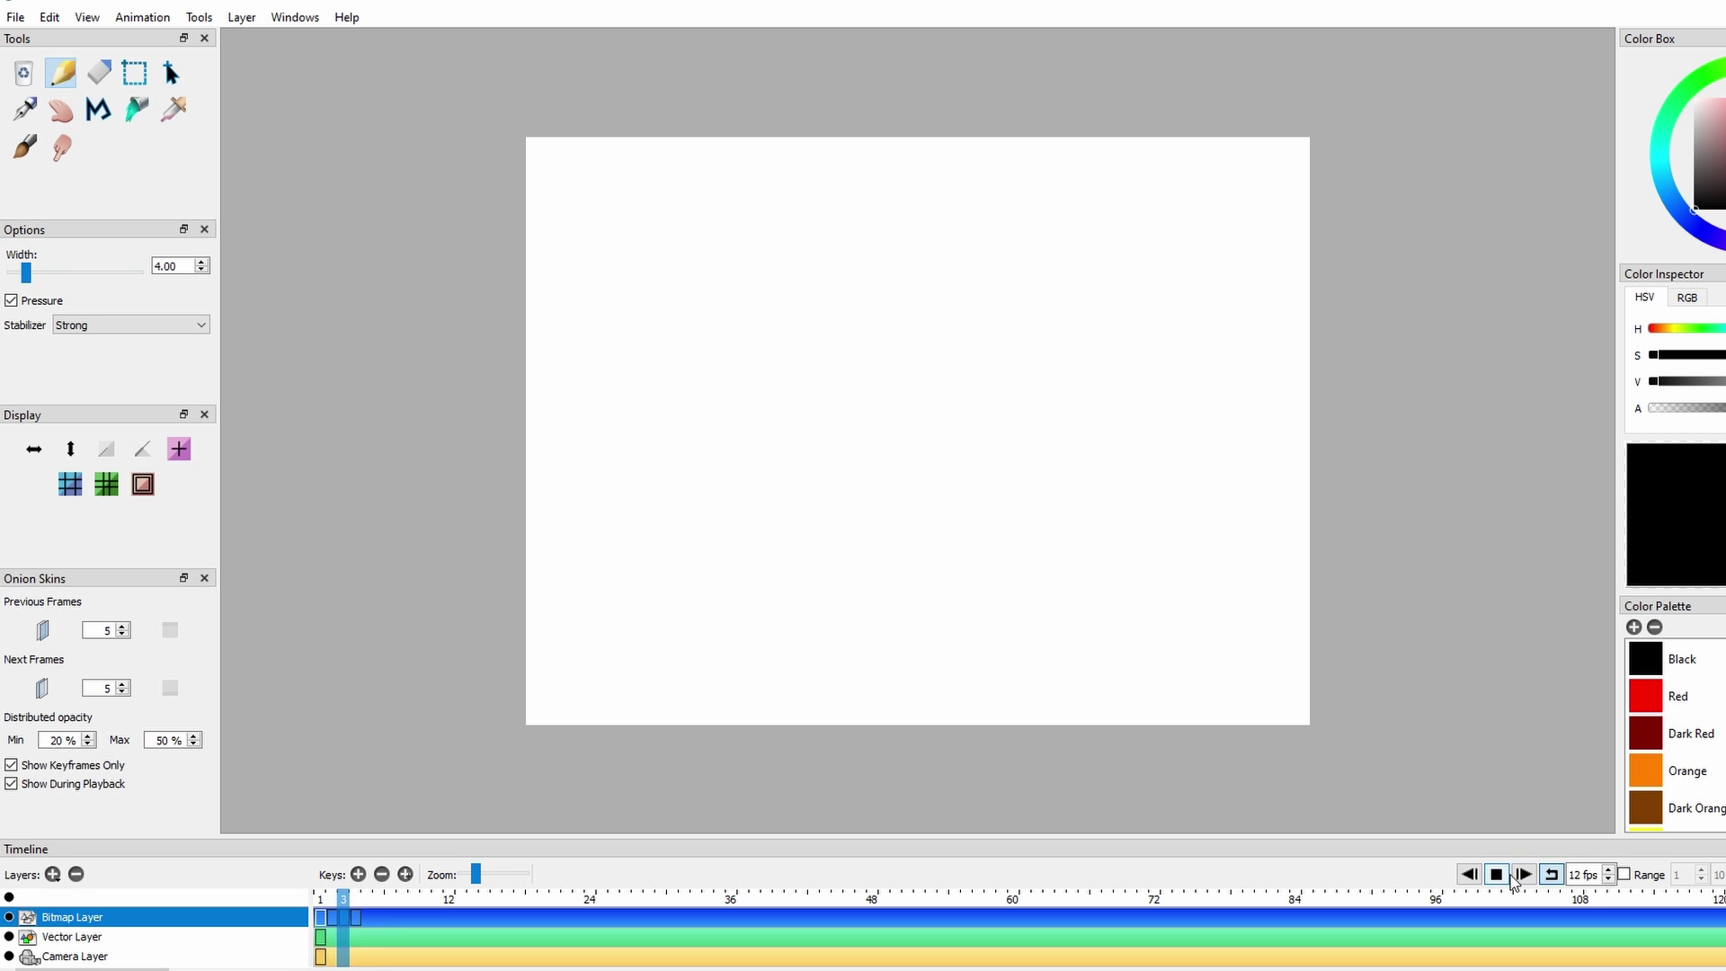
click(1497, 874)
click(1624, 876)
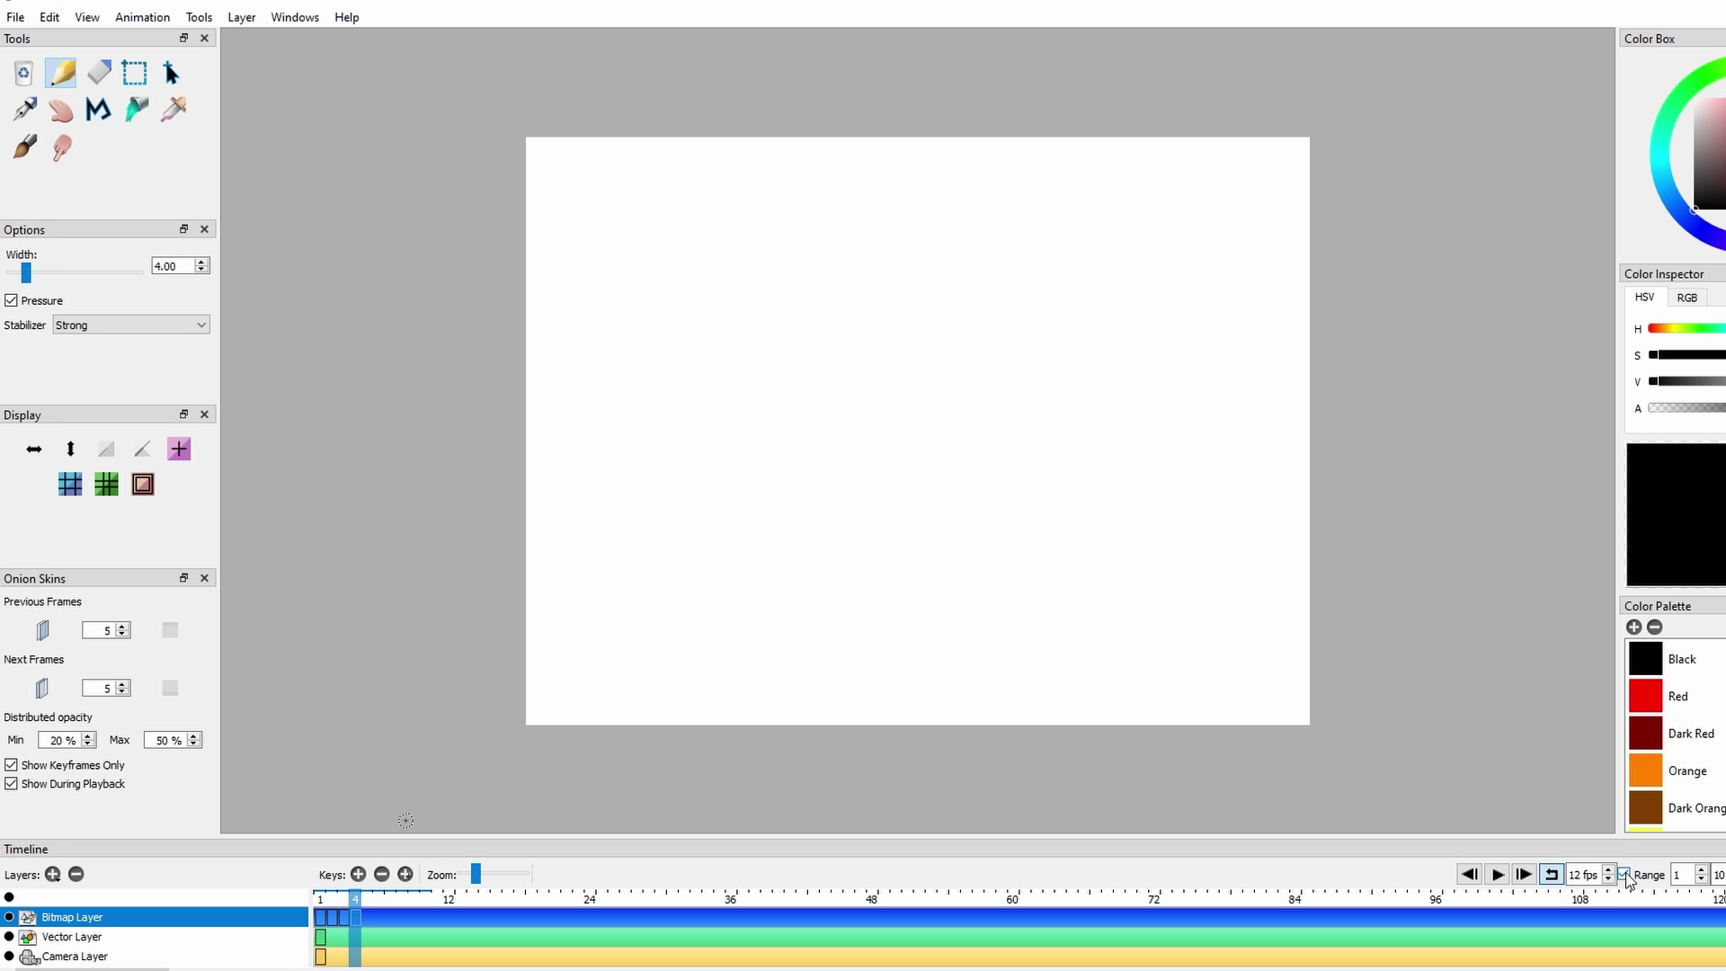